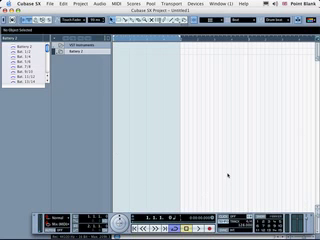
Step: Open the Battery 2 instrument editor from the VST Instruments window
left_click(195, 4)
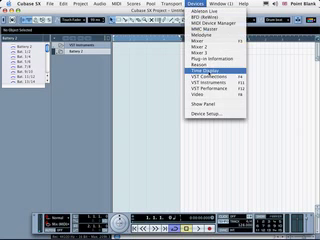
left_click(205, 166)
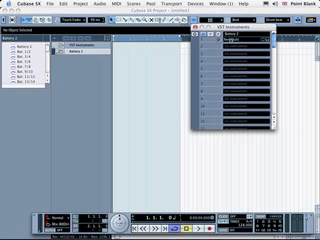
left_click(218, 34)
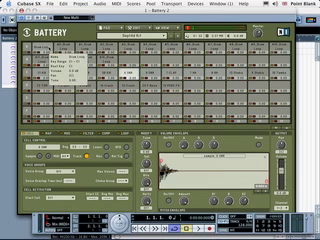
Step: Preview the Drum Loop sample and five slice samples, then close both instrument windows
left_click(44, 50)
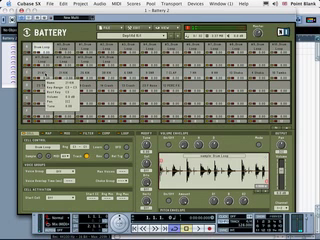
left_click(44, 72)
left_click(64, 72)
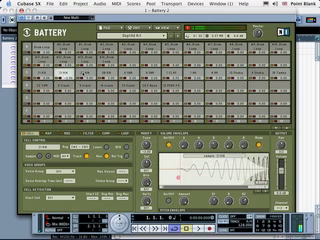
left_click(86, 72)
left_click(106, 72)
left_click(127, 72)
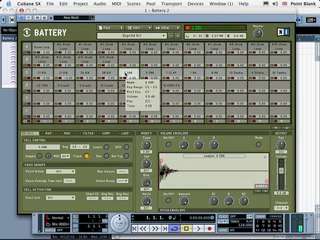
key("super+w")
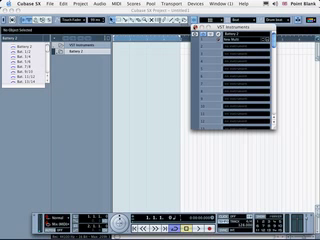
key("super+w")
Step: Import Drum Loop.mid into the current project rather than a new one
left_click(50, 4)
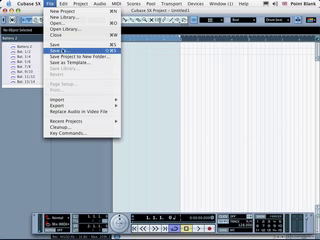
mouse_move(72, 99)
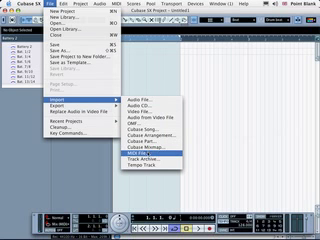
left_click(148, 153)
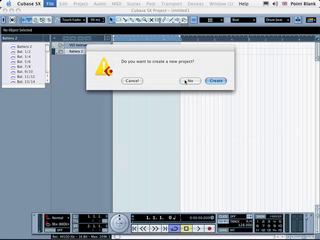
left_click(188, 81)
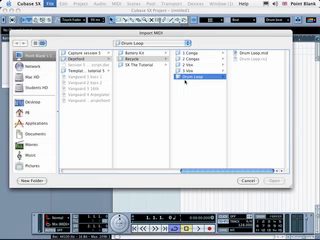
left_click(248, 54)
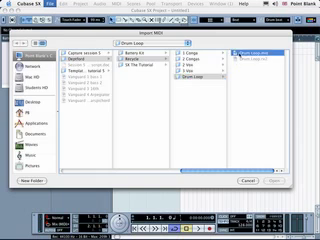
left_click(275, 181)
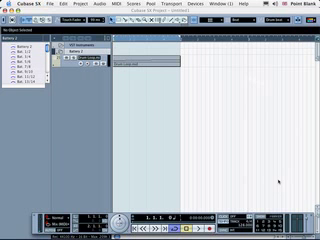
Step: Transpose the selected Drum Loop MIDI part
left_click(143, 64)
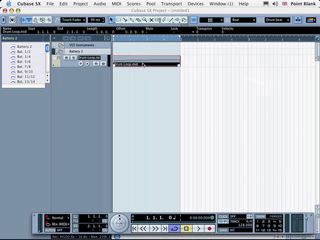
left_click(117, 4)
left_click(135, 72)
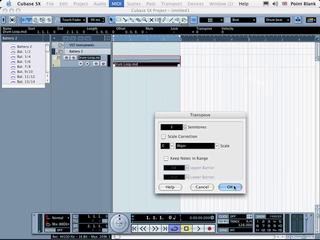
left_click(232, 187)
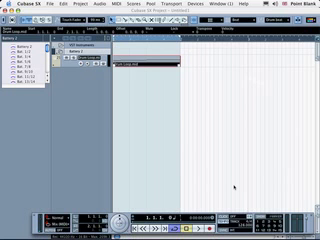
Step: Play the project to hear the drum loop, then set Snap to Beat
key("space")
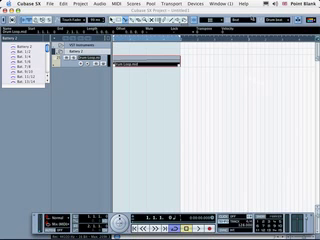
left_click(243, 19)
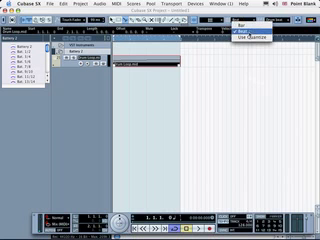
left_click(245, 32)
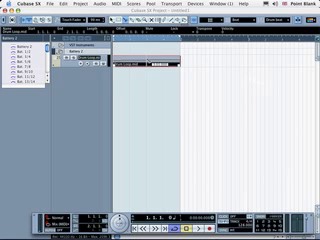
Step: Duplicate the Drum Loop part directly after the original and play back the repeat
key("ctrl+d")
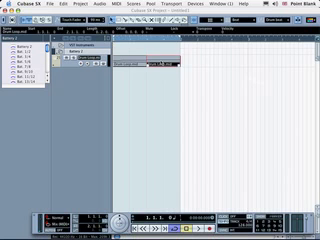
key("Delete")
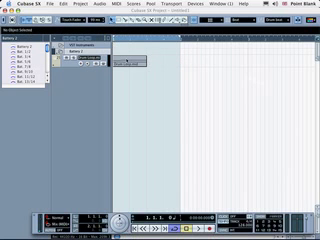
left_click(127, 61)
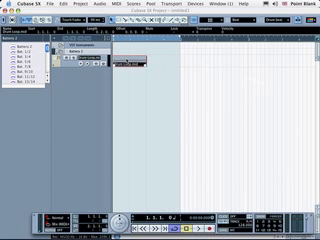
key("ctrl+d")
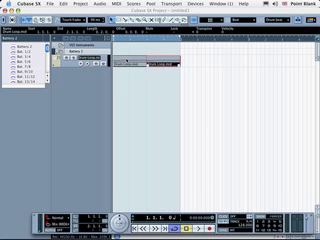
key("space")
left_click(185, 64)
key("ctrl+a")
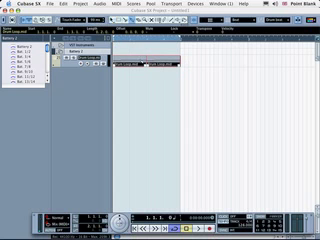
left_click(143, 64)
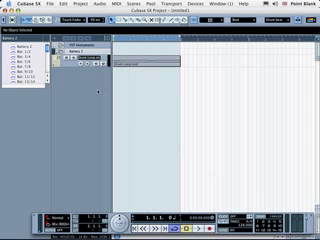
Step: Preview and import the 1 Conga.rex2 loop as an audio file
left_click(50, 4)
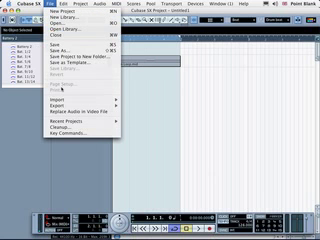
mouse_move(62, 98)
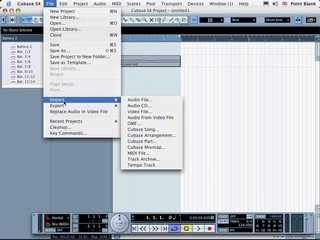
left_click(150, 100)
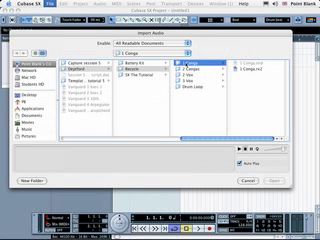
left_click(248, 69)
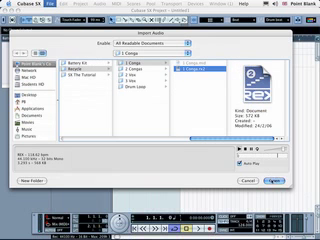
left_click(302, 181)
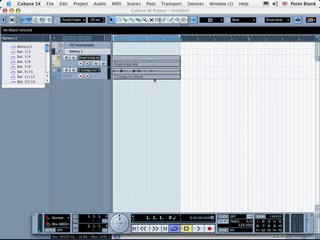
Step: Import the 2 Congas.rex2 loop from the 2 Congas folder
left_click(50, 4)
mouse_move(66, 98)
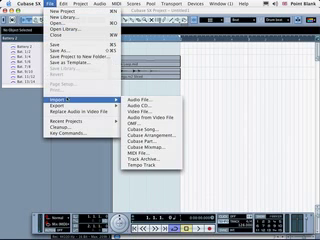
left_click(140, 100)
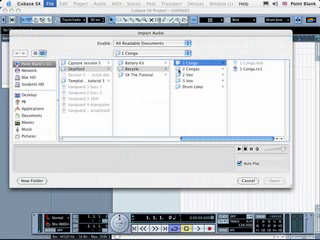
left_click(188, 69)
left_click(245, 69)
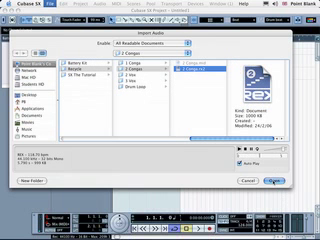
left_click(302, 181)
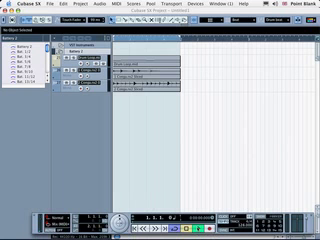
Step: Play the Drum Loop and 2 Congas arrangement from the start, then stop
left_click(198, 228)
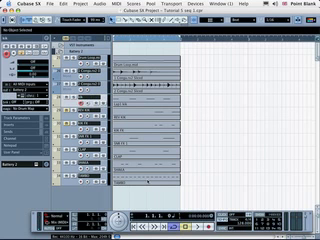
key("space")
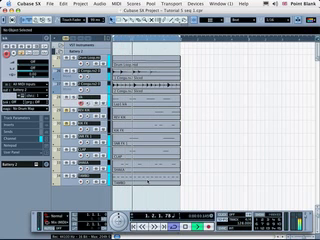
key("space")
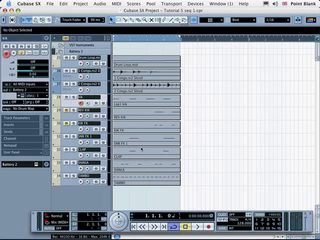
double_click(143, 102)
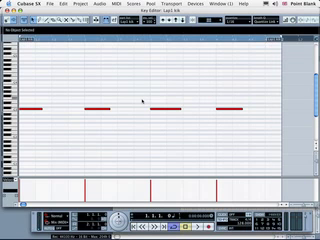
left_click(37, 110)
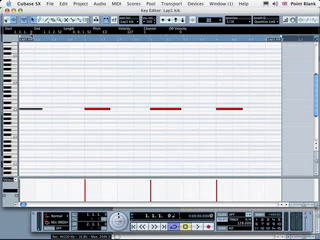
key("Right")
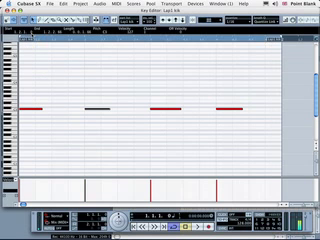
key("Right")
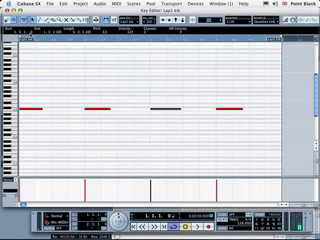
key("Right")
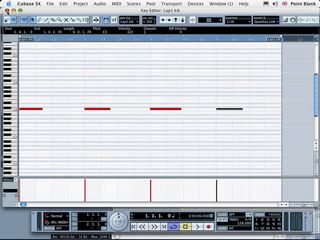
key("Return")
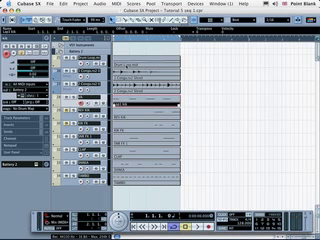
double_click(112, 68)
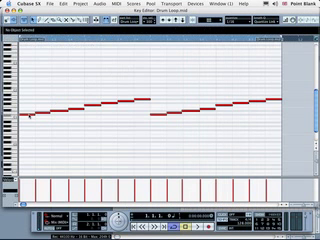
left_click(30, 115)
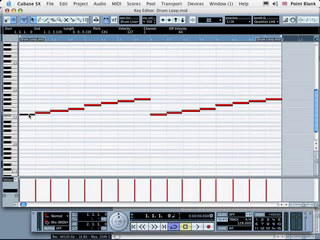
key("Right")
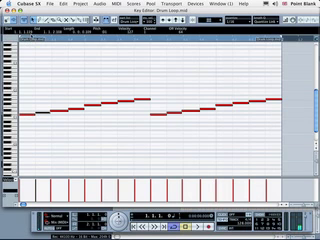
key("Right")
key("Right")
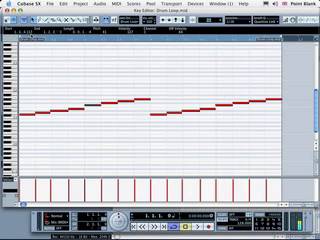
key("Right")
key("Right")
key("Right")
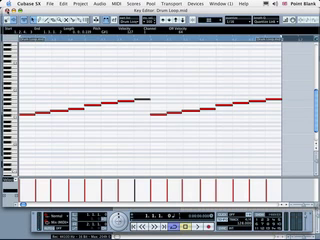
key("Escape")
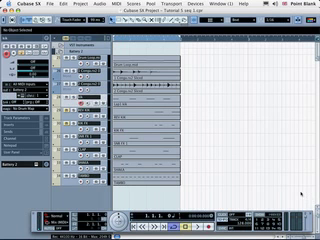
Step: Make a groove from the Drum Loop part via Part to Groove and select Drum Loop.mid as quantize value
left_click(142, 61)
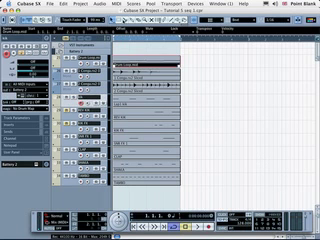
left_click(117, 4)
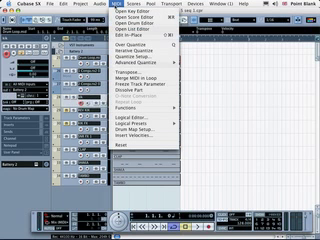
mouse_move(140, 98)
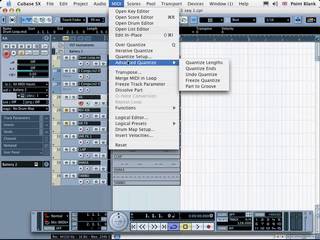
left_click(214, 86)
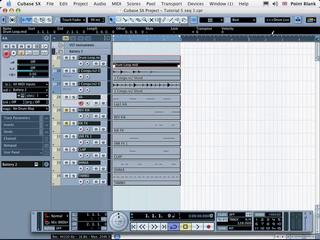
left_click(280, 19)
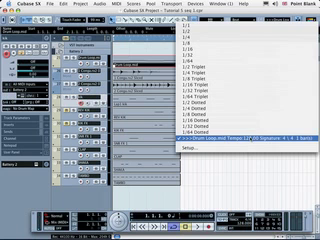
left_click(228, 166)
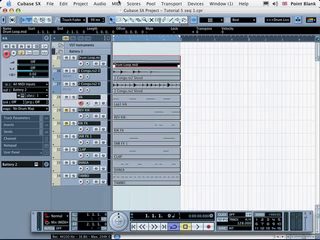
left_click(117, 4)
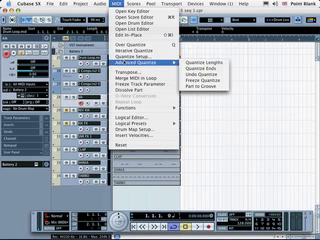
Step: Save the renamed Drum loop groove as a quantize preset and close Quantize Setup
left_click(140, 56)
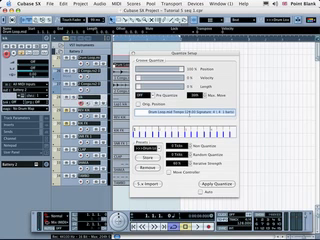
type("16t")
type("h")
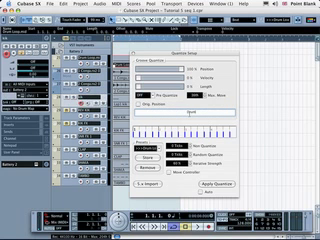
type(" trip")
left_click(148, 157)
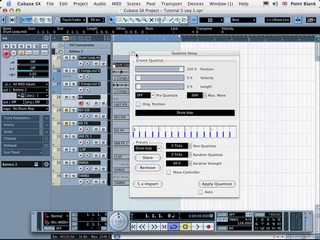
left_click(133, 52)
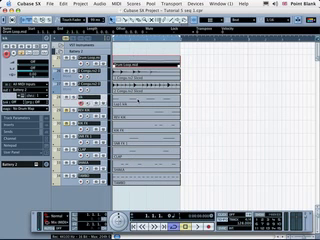
Step: Set quantize to Drum loop for the second MIDI drum part and step through its notes in the Key Editor
left_click(130, 102)
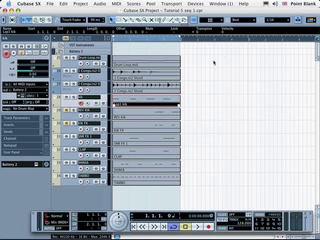
left_click(250, 19)
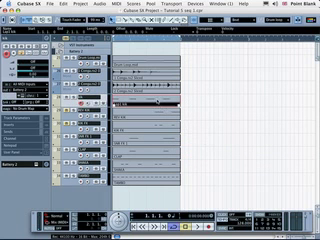
double_click(157, 101)
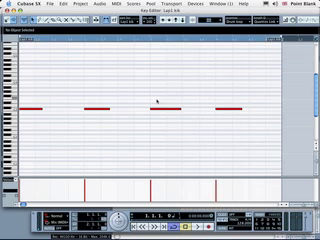
left_click(37, 110)
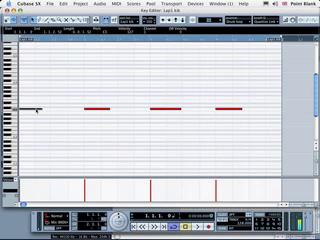
key("Right")
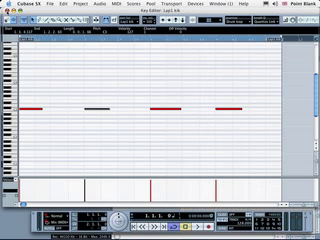
key("Return")
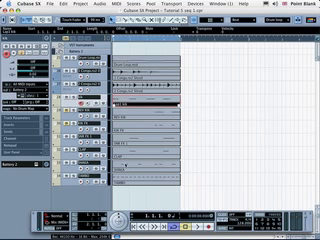
Step: Shift the first TAMBO note's start in the Key Editor and step through the following notes
left_click(126, 180)
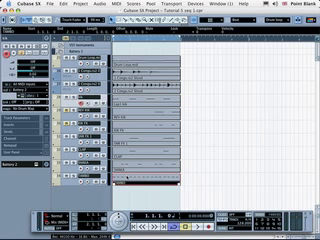
double_click(126, 180)
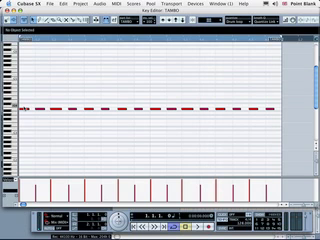
left_click(24, 110)
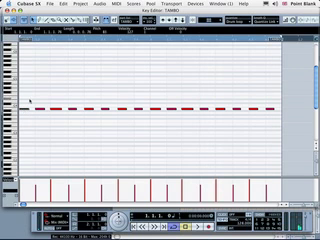
left_click_drag(24, 109, 27, 109)
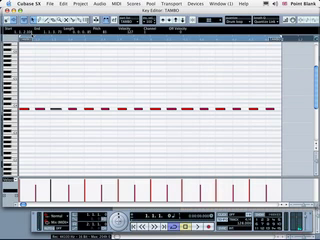
key("Right")
key("Right")
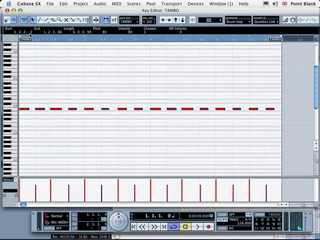
key("Right")
key("Right")
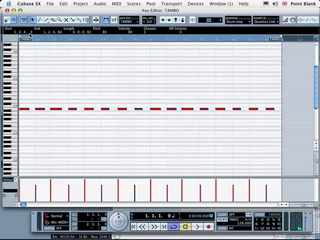
key("Right")
key("Right")
key("Right")
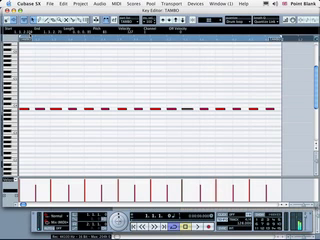
key("Right")
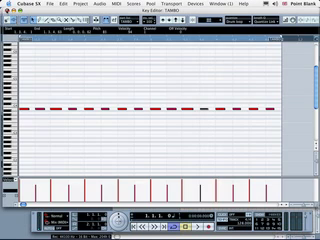
key("Return")
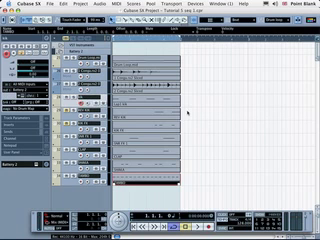
Step: Box-select the lower MIDI drum parts and start playback to hear them
left_click_drag(186, 101, 116, 184)
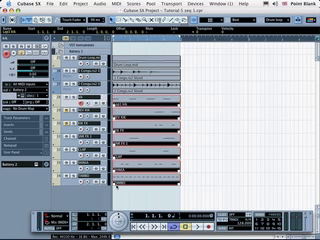
key("space")
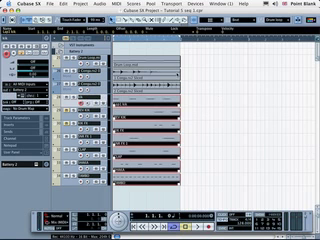
Step: Quantize every slice of the '1 Conga.rex2' part to the Drum loop groove
key("Up")
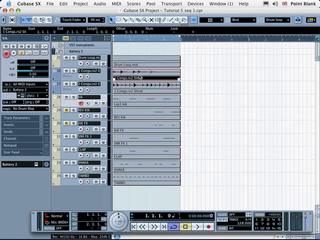
double_click(139, 77)
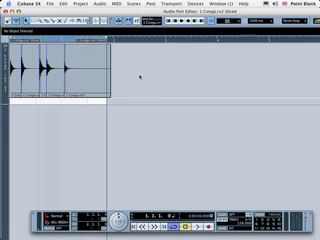
key("ctrl+a")
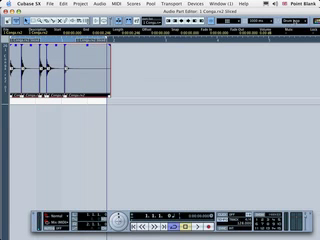
left_click(291, 20)
left_click(238, 146)
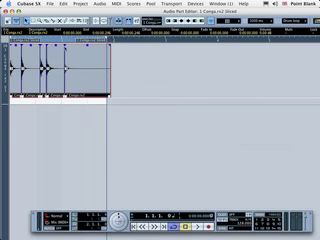
key("Return")
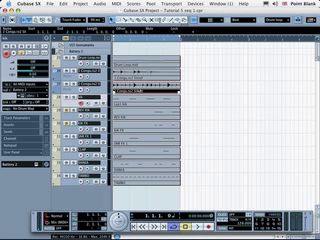
Step: Groove-quantize all slices of the '2 Conga.rex2' part, then select every arrangement part for playback
double_click(138, 90)
key("ctrl+a")
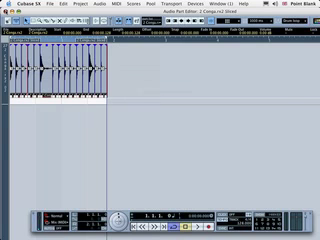
key("Return")
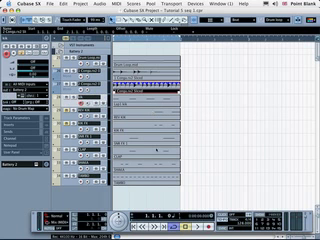
key("ctrl+a")
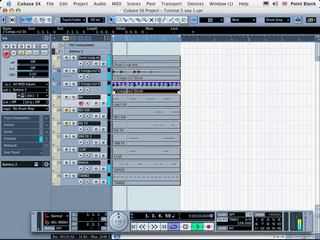